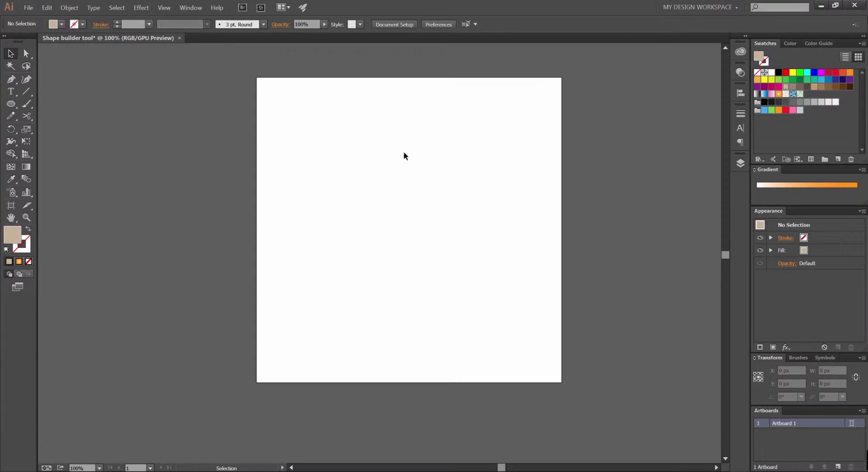
Draw a circle about 384 px in diameter on the artboard and duplicate it horizontally so the two circles partly overlap.
key(space)
drag(399, 155, 401, 157)
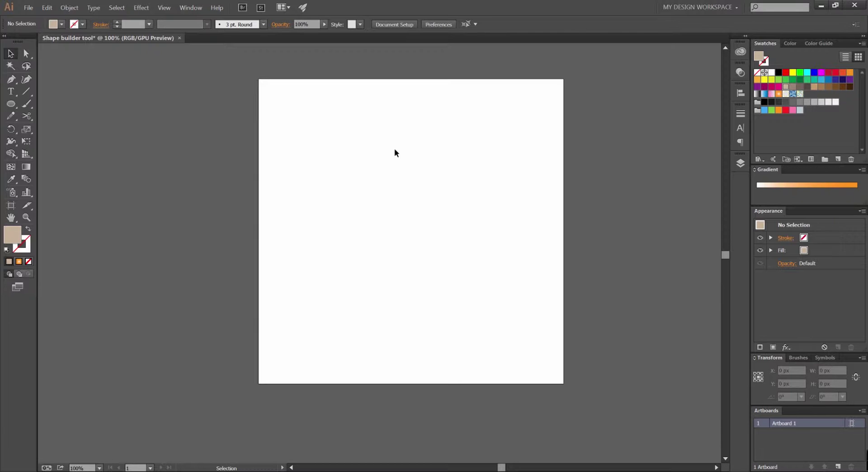
key(l)
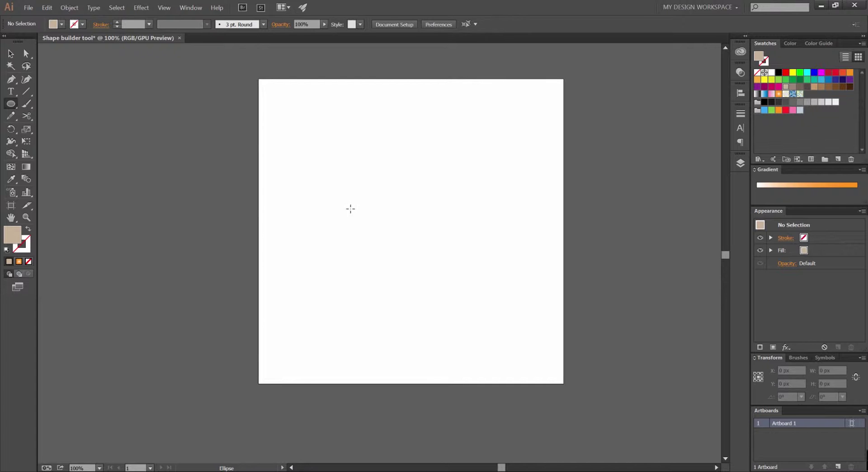
drag(349, 200, 376, 266)
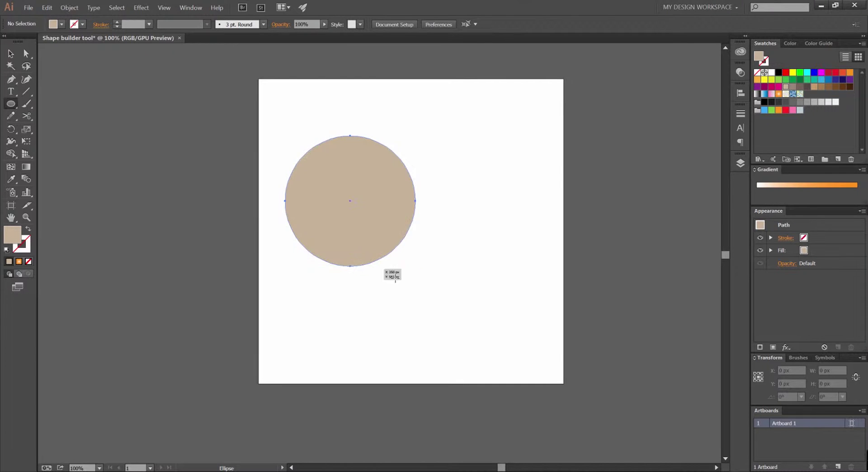
key(v)
drag(391, 224, 479, 229)
click(552, 128)
key(ctrl+a)
click(592, 176)
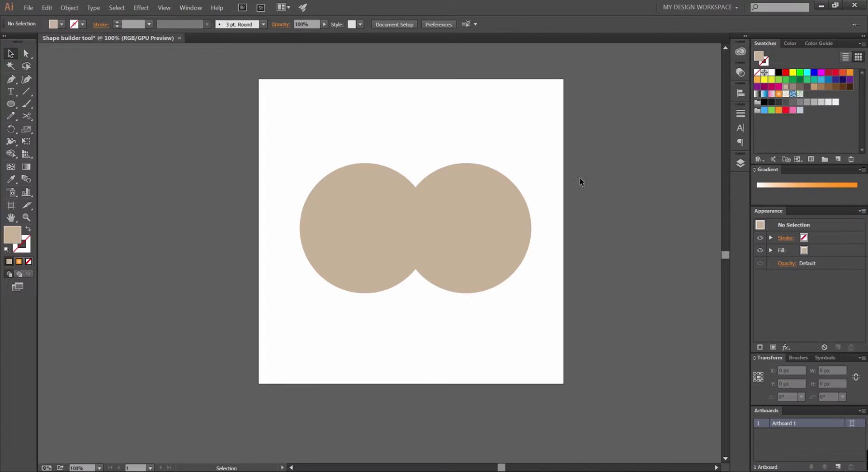
Split the two overlapping circles into a left crescent, a lens-shaped overlap and a right crescent with Shape Builder.
drag(563, 90, 284, 349)
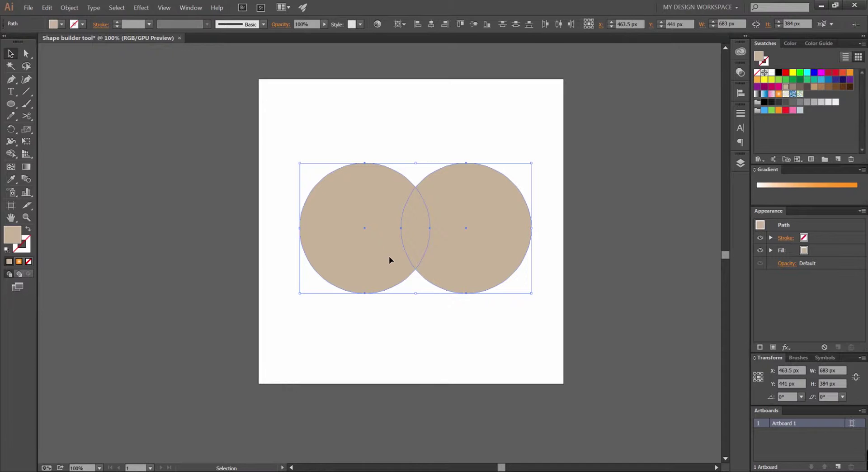
key(shift+m)
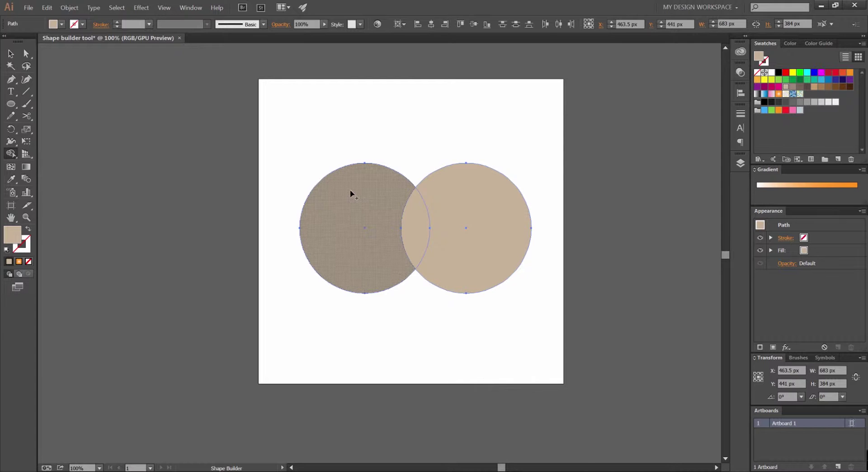
click(348, 215)
click(421, 210)
click(460, 197)
Move the left crescent up and left and the right crescent up and right, away from the lens-shaped piece.
key(a)
click(415, 132)
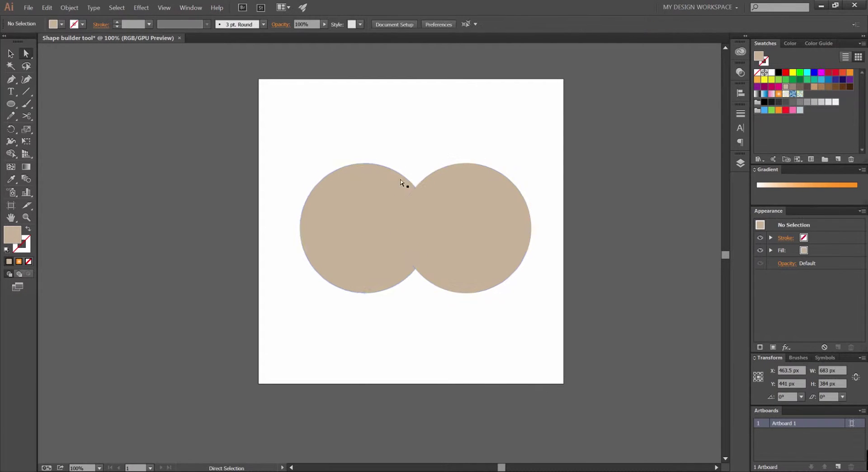
drag(374, 247, 353, 211)
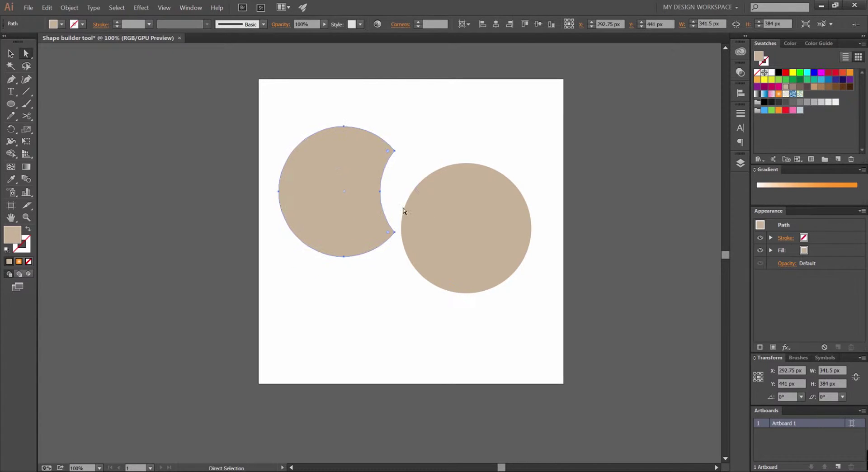
drag(455, 198, 484, 162)
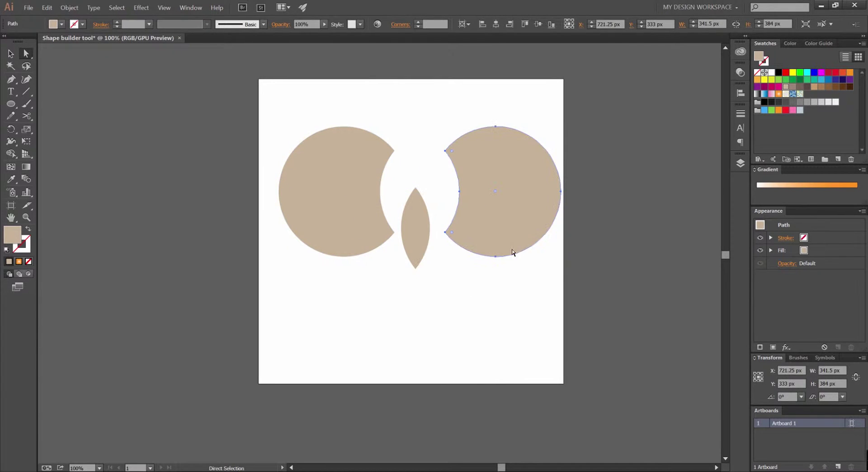
click(514, 266)
Scale all three pieces down together proportionally, making each crescent about 205 px wide.
key(v)
key(ctrl+a)
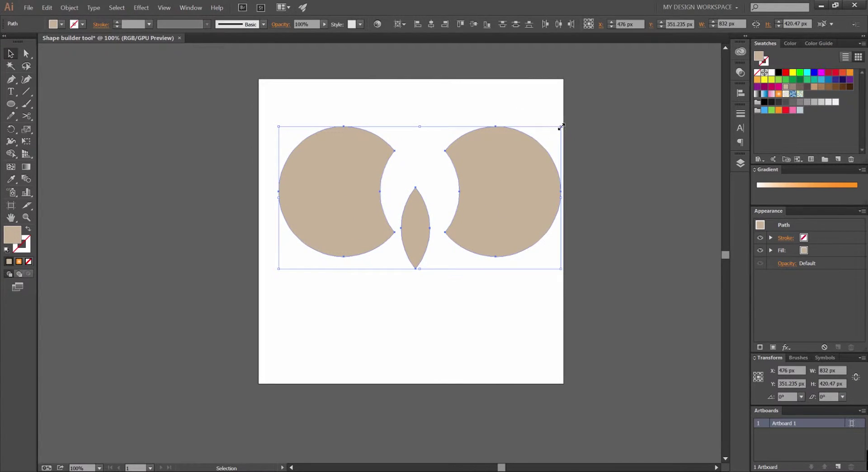
drag(561, 127, 536, 156)
click(520, 165)
Move both crescents away from the lens, filling the right one light blue and the left one light green.
drag(477, 192, 485, 284)
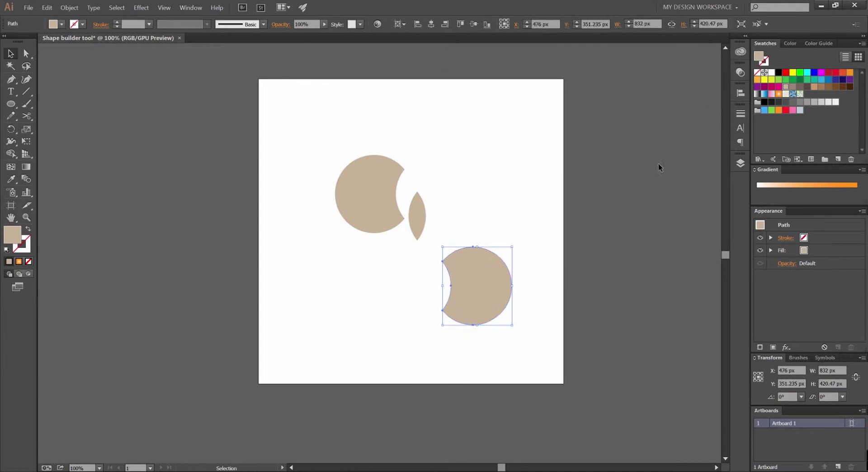
click(764, 110)
drag(381, 198, 333, 246)
click(778, 79)
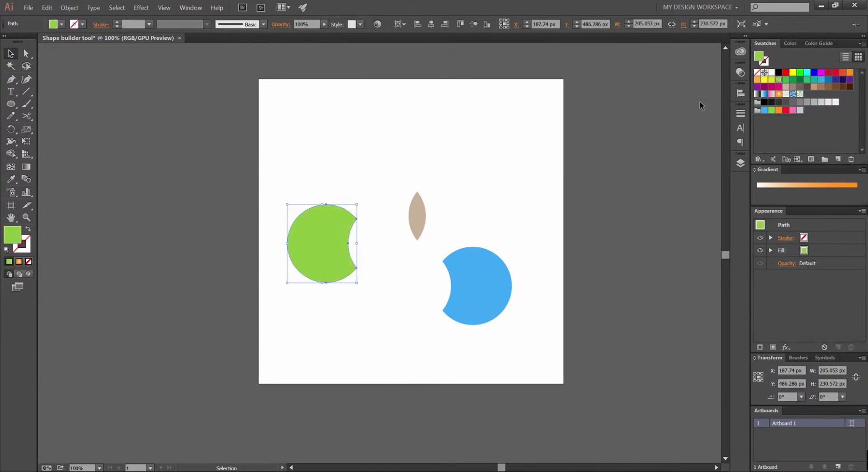
Move the lens-shaped piece upward on its own and delete all three pieces from the artboard.
key(ctrl+shift+a)
key(a)
key(v)
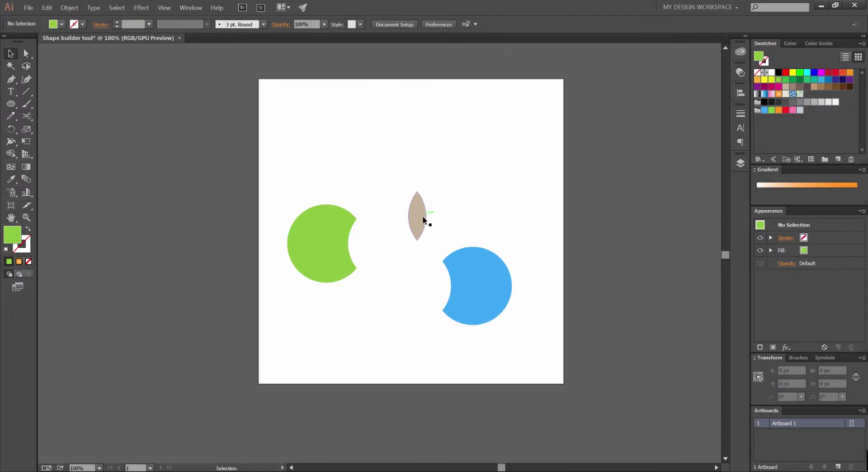
drag(422, 216, 416, 162)
drag(514, 136, 305, 331)
key(Delete)
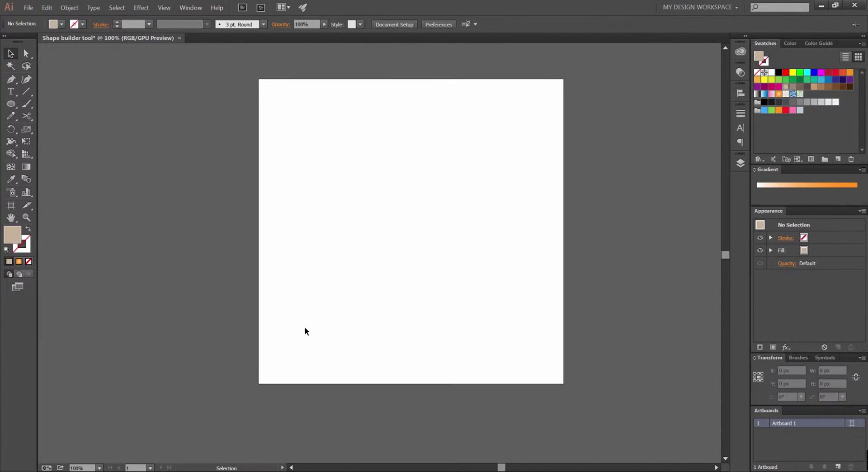
Draw three mutually overlapping circles of different sizes, spanning about 582 by 525 px in total.
key(l)
drag(357, 215, 373, 272)
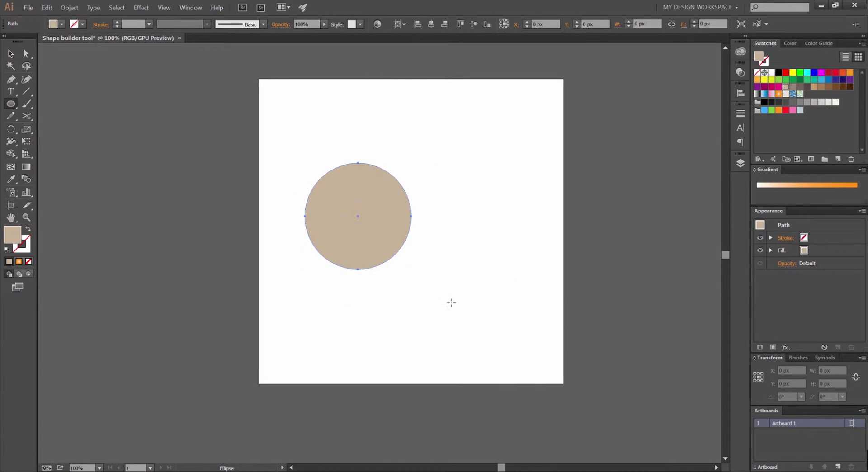
drag(438, 278, 431, 340)
drag(353, 281, 384, 322)
key(v)
click(467, 192)
Merge the three overlapping circles into one shape by sweeping Shape Builder across all of their regions.
drag(506, 146, 372, 295)
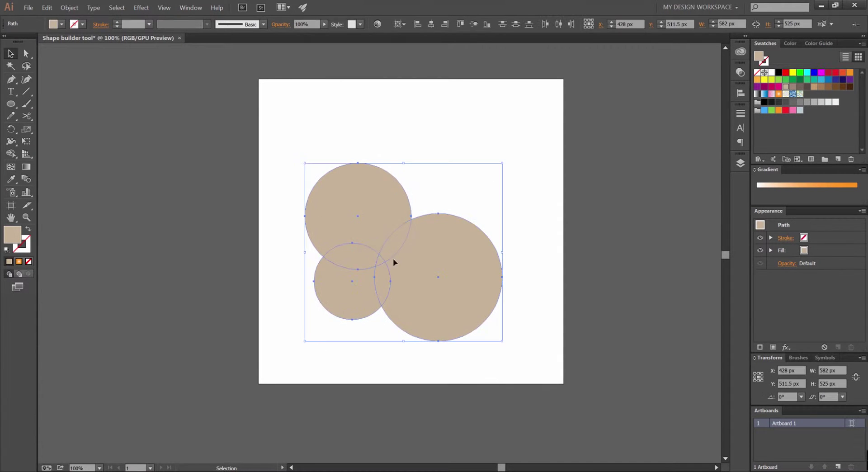
key(shift+m)
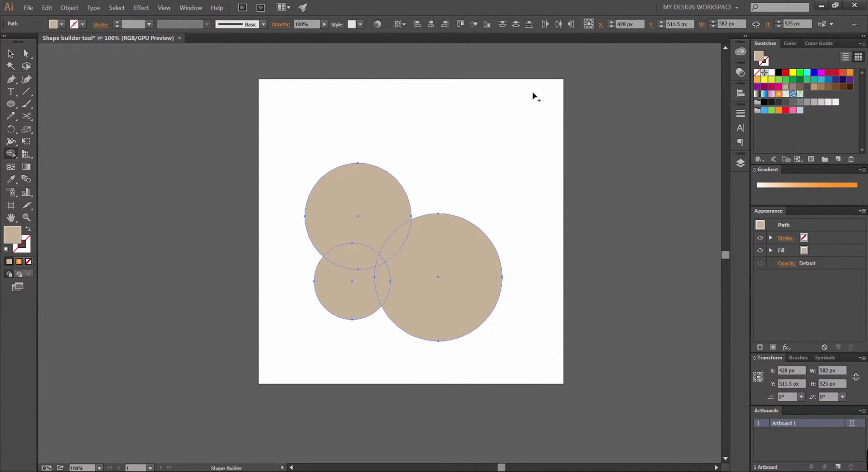
drag(556, 83, 273, 374)
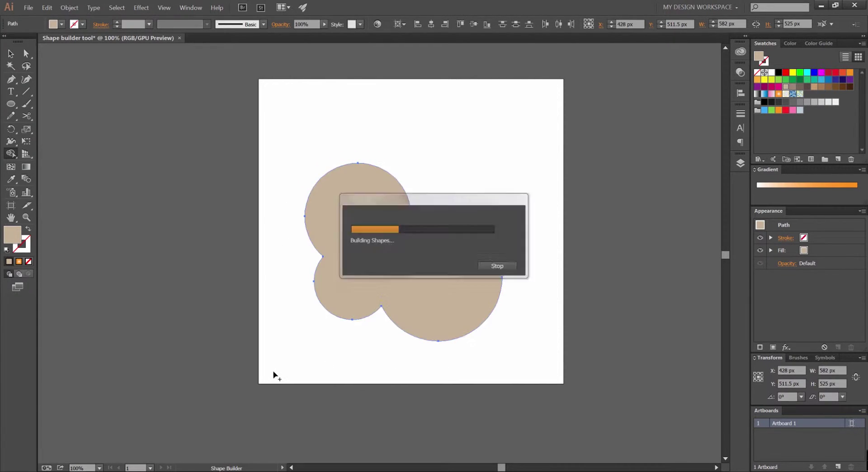
key(v)
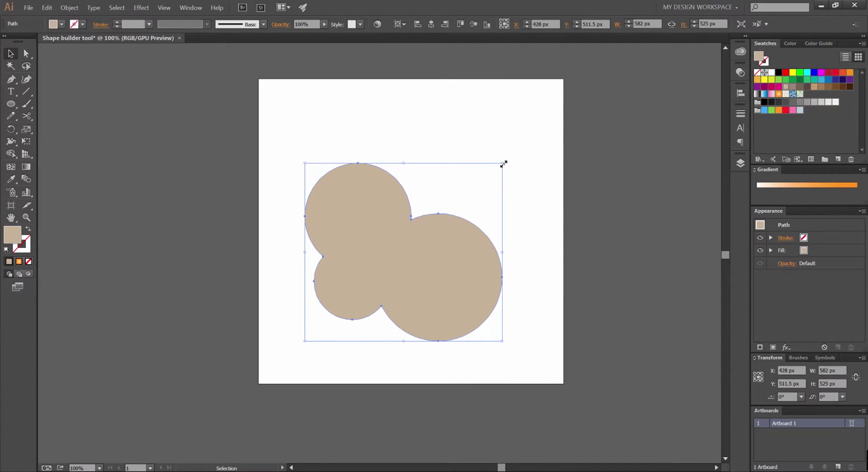
Scale the merged shape down, move it to the left on the artboard and fill it green.
drag(503, 163, 479, 200)
drag(431, 282, 378, 274)
click(793, 79)
click(486, 185)
click(489, 173)
Delete the green merged shape and draw two overlapping circles about 352 px and 456 px in diameter.
drag(453, 174, 308, 318)
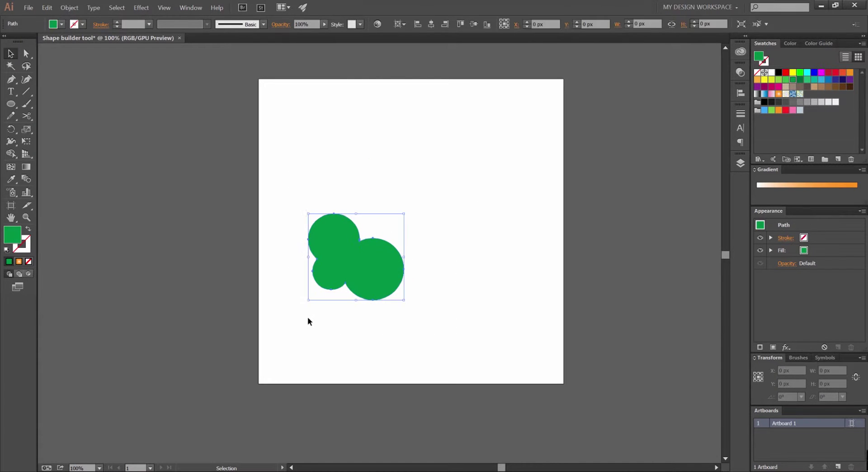
key(Delete)
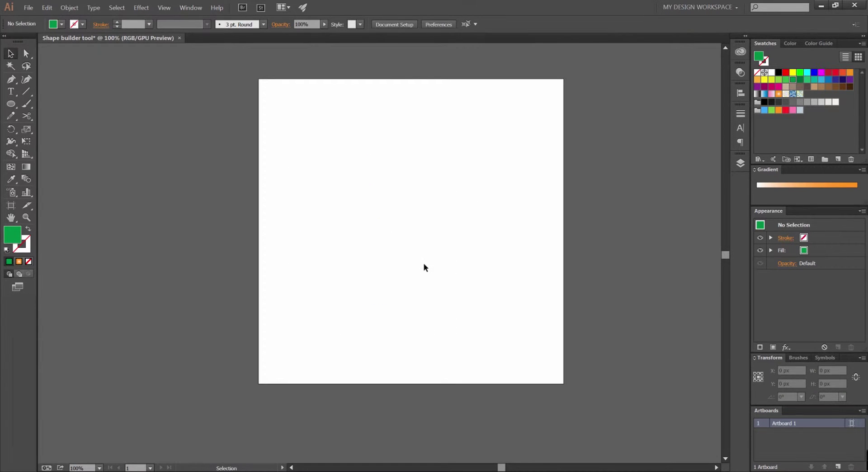
key(l)
drag(379, 207, 440, 246)
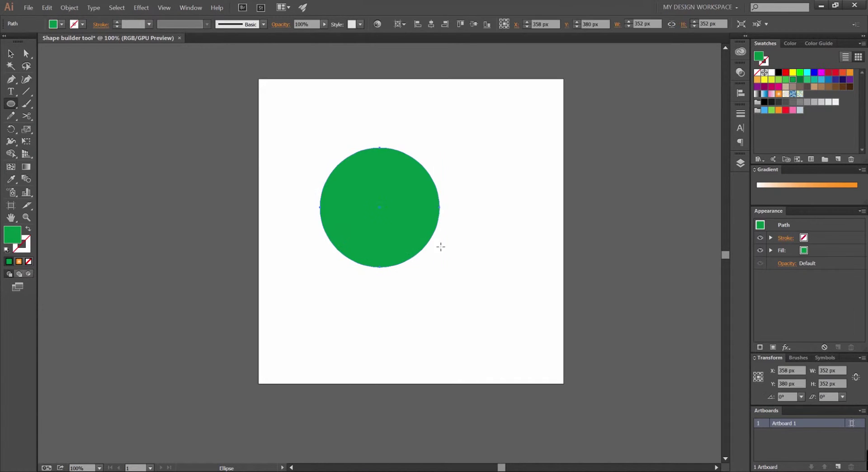
mouse_move(414, 276)
mouse_down()
mouse_move(428, 319)
mouse_move(426, 354)
mouse_move(435, 354)
mouse_up()
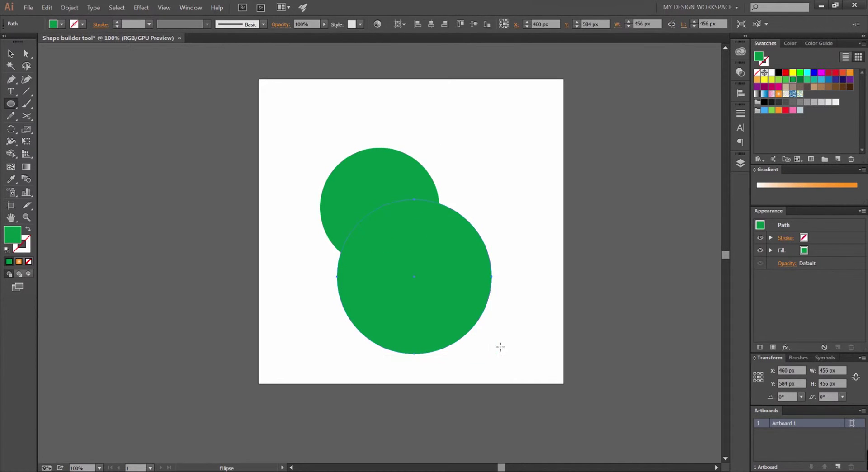
Scale the two circles down together to about 300 by 360 px and place them in the artboard's upper middle.
key(v)
mouse_move(492, 157)
mouse_down()
mouse_move(380, 276)
mouse_move(486, 164)
mouse_move(458, 198)
mouse_up()
click(470, 226)
drag(412, 273, 417, 217)
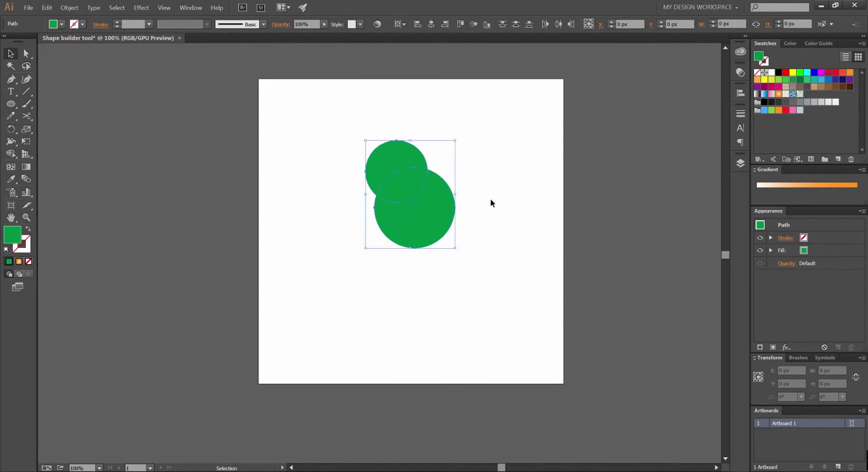
key(ctrl+shift+a)
key(ctrl+a)
drag(455, 142, 461, 134)
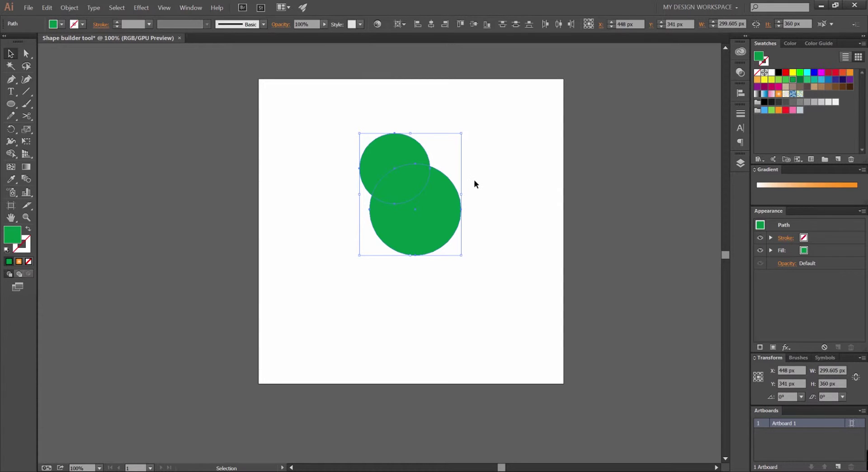
Remove the overlapping region between the two green circles with Shape Builder's subtract mode.
key(shift+m)
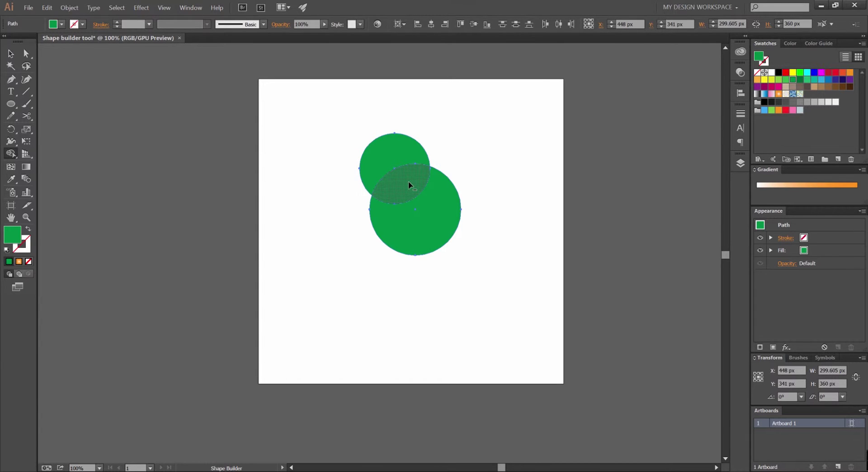
scroll(405, 179, up, 1)
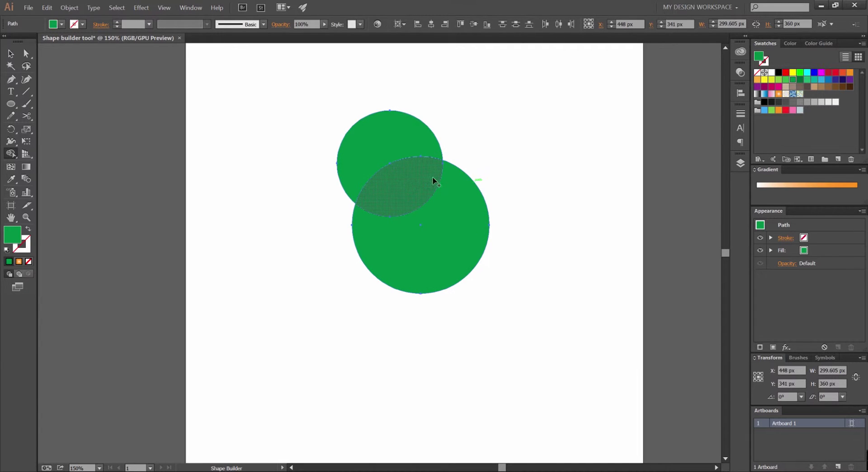
alt+click(406, 190)
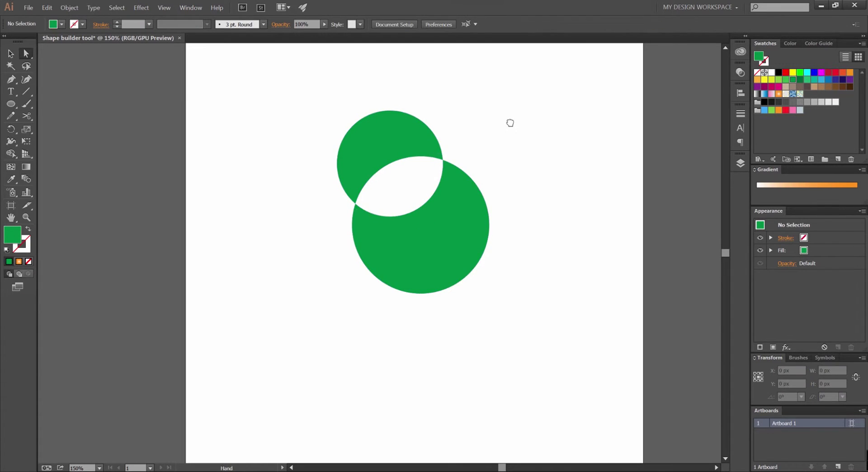
Move the two cut circle pieces down the artboard separately and delete both of them.
key(ctrl+minus)
drag(444, 194, 462, 245)
drag(399, 149, 393, 208)
click(463, 164)
key(v)
click(452, 164)
drag(489, 157, 396, 219)
key(Delete)
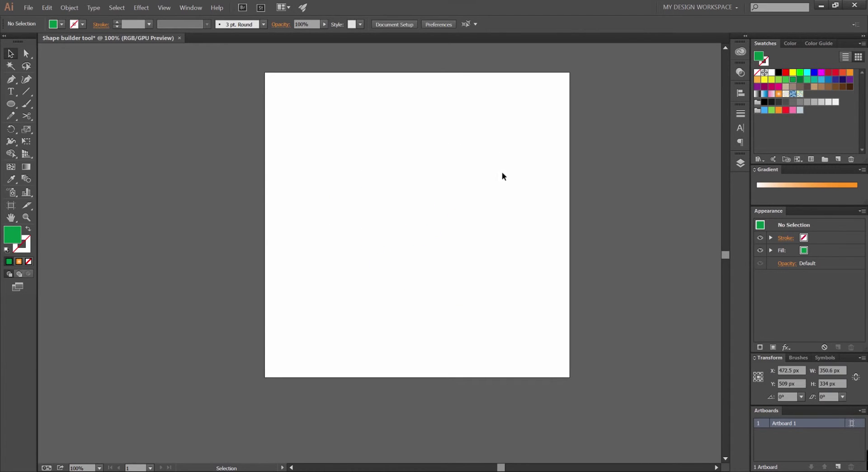
Draw an upright green rectangle and move it to the left part of the artboard.
key(l)
key(m)
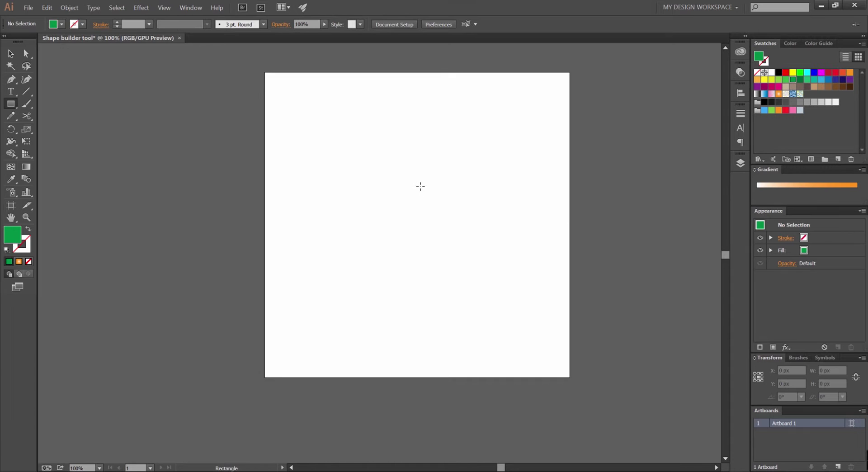
mouse_move(362, 159)
mouse_down()
mouse_move(401, 235)
mouse_move(438, 252)
mouse_up()
key(v)
click(469, 178)
drag(413, 185, 366, 179)
click(457, 180)
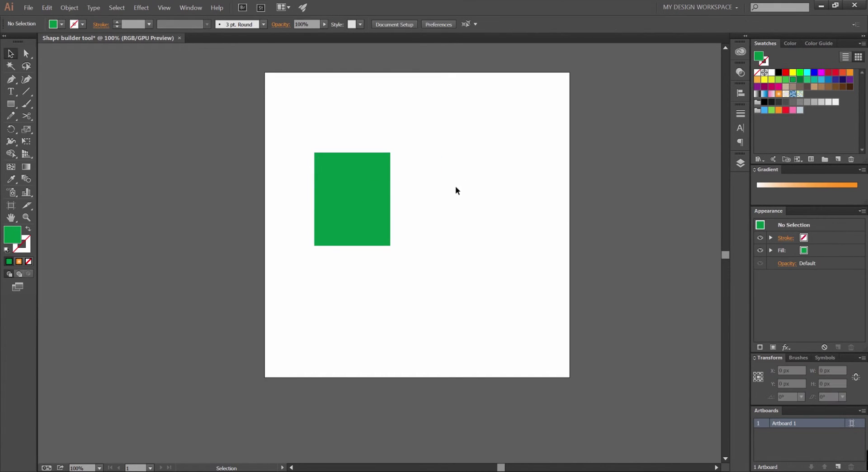
Draw a tilted triangle over the rectangle with the Star tool and move both shapes to the artboard's middle.
drag(11, 104, 51, 153)
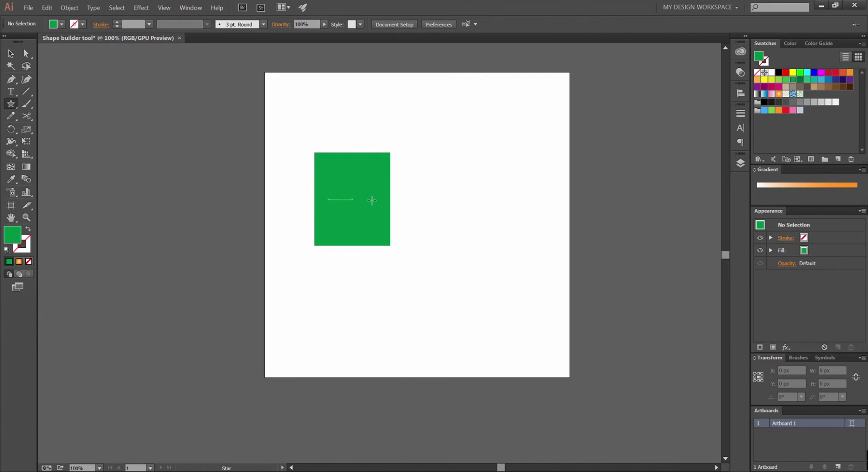
drag(368, 196, 386, 277)
key(v)
drag(478, 93, 408, 213)
Merge the rectangle and triangle into a single shape with Shape Builder.
drag(547, 98, 335, 301)
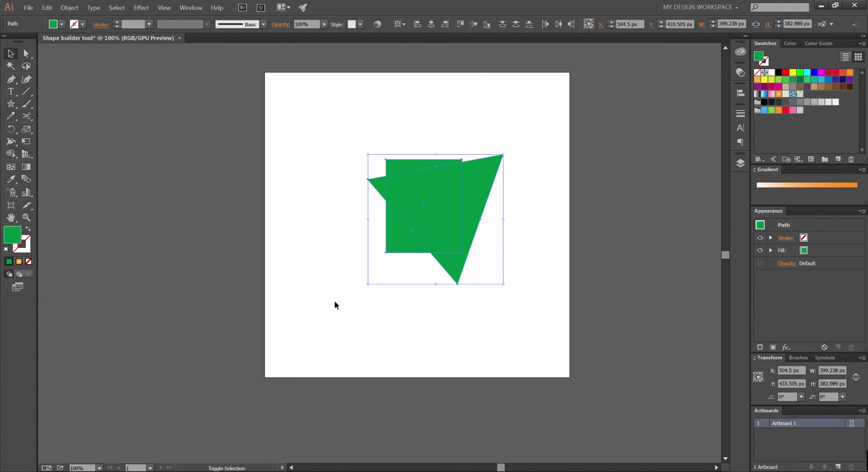
key(shift+m)
mouse_move(518, 161)
mouse_down()
mouse_move(373, 194)
mouse_move(366, 184)
mouse_move(390, 166)
mouse_move(391, 240)
mouse_move(500, 179)
mouse_move(440, 147)
mouse_move(362, 241)
mouse_move(377, 141)
mouse_move(425, 247)
mouse_move(491, 147)
mouse_move(417, 171)
mouse_up()
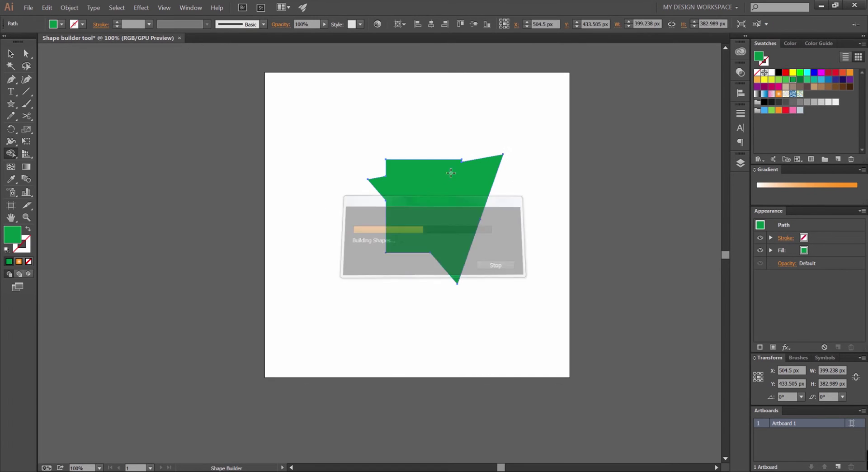
Scale down the merged rectangle-triangle shape and move it to the artboard's upper-left area.
key(v)
click(502, 155)
drag(503, 155, 475, 181)
drag(449, 211, 352, 145)
click(433, 206)
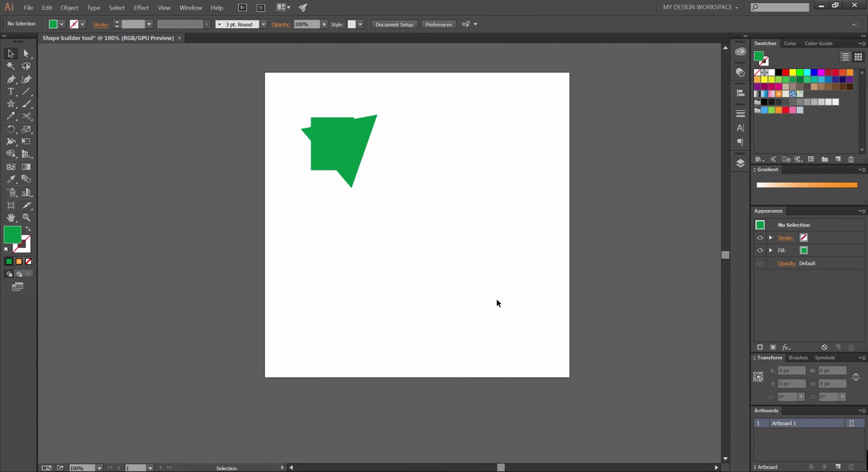
Draw a diagonal chain of five overlapping, progressively smaller circles from the merged shape toward the artboard's lower-right corner.
key(m)
key(l)
mouse_move(374, 214)
mouse_down()
mouse_move(393, 258)
mouse_move(431, 264)
mouse_move(542, 352)
mouse_move(546, 368)
mouse_up()
key(v)
click(421, 123)
Merge the angular shape and all five circles into one continuous shape with Shape Builder.
drag(567, 113, 289, 404)
key(shift+m)
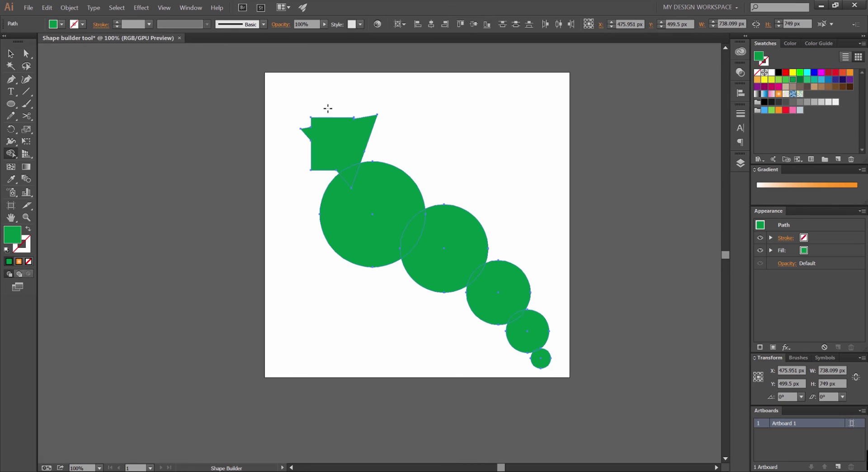
mouse_move(303, 95)
mouse_down()
mouse_move(318, 128)
mouse_move(351, 154)
mouse_move(351, 182)
mouse_move(381, 213)
mouse_move(452, 257)
mouse_move(471, 298)
mouse_move(531, 304)
mouse_move(536, 342)
mouse_move(472, 254)
mouse_move(535, 262)
mouse_move(538, 341)
mouse_move(568, 355)
mouse_move(563, 328)
mouse_move(450, 226)
mouse_move(336, 206)
mouse_move(346, 133)
mouse_move(398, 206)
mouse_move(355, 220)
mouse_move(336, 191)
mouse_move(348, 156)
mouse_up()
key(v)
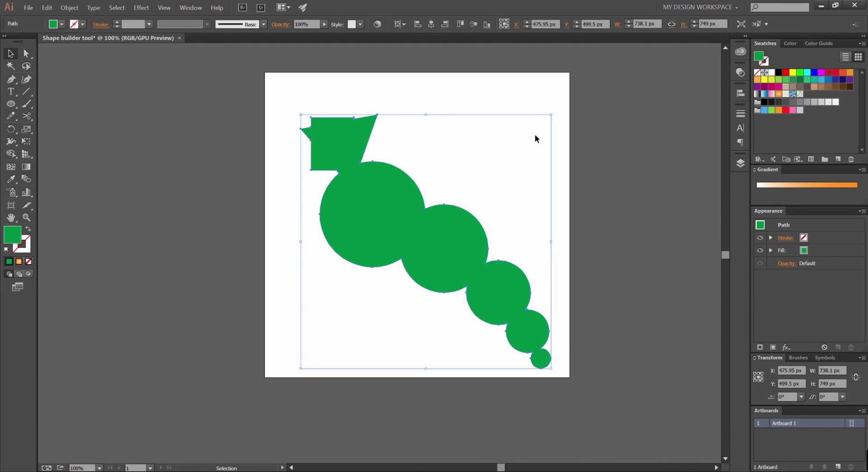
Delete the merged chain shape to clear the artboard.
click(566, 88)
key(ctrl+a)
drag(550, 115, 337, 341)
key(Delete)
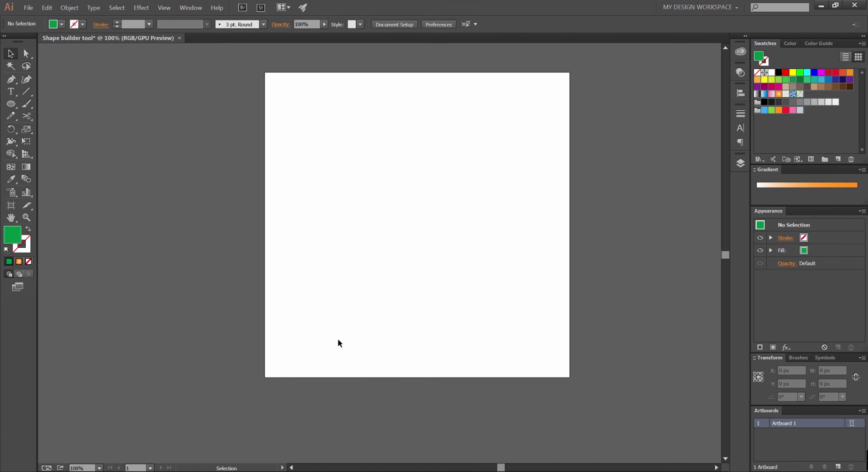